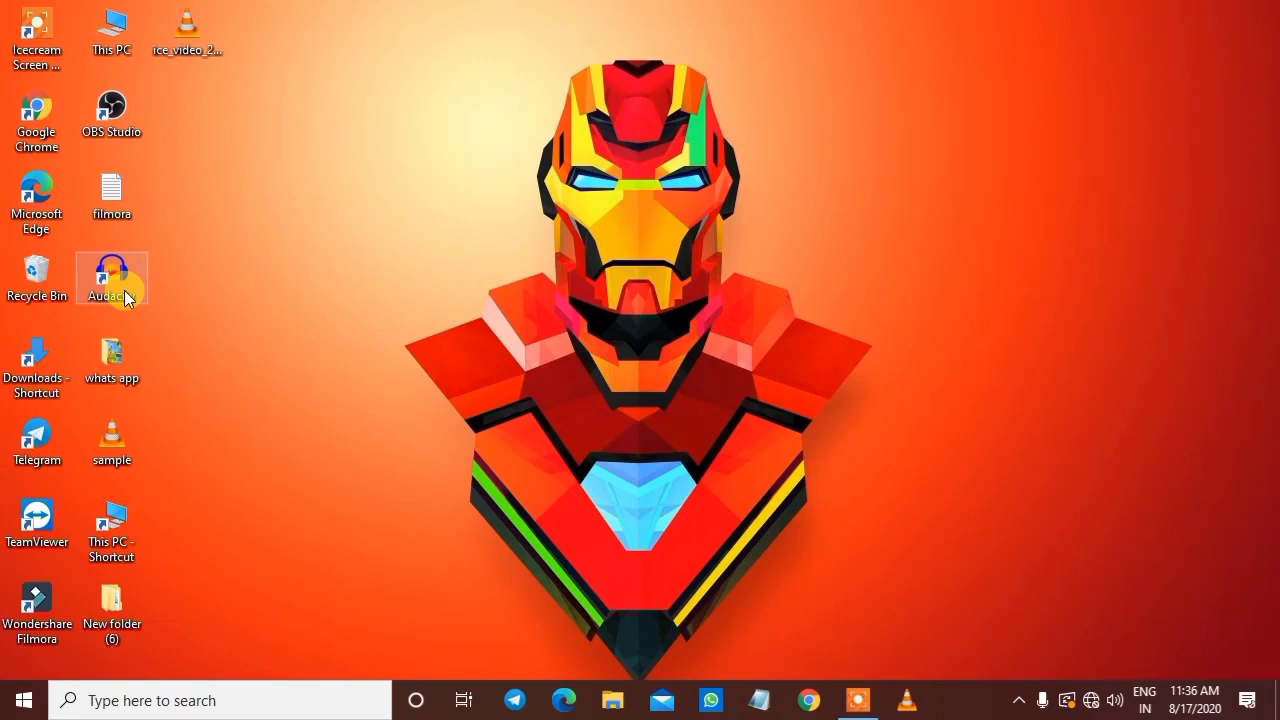
Step: Open Audacity and discard all recoverable projects from the crash recovery
double_click(125, 296)
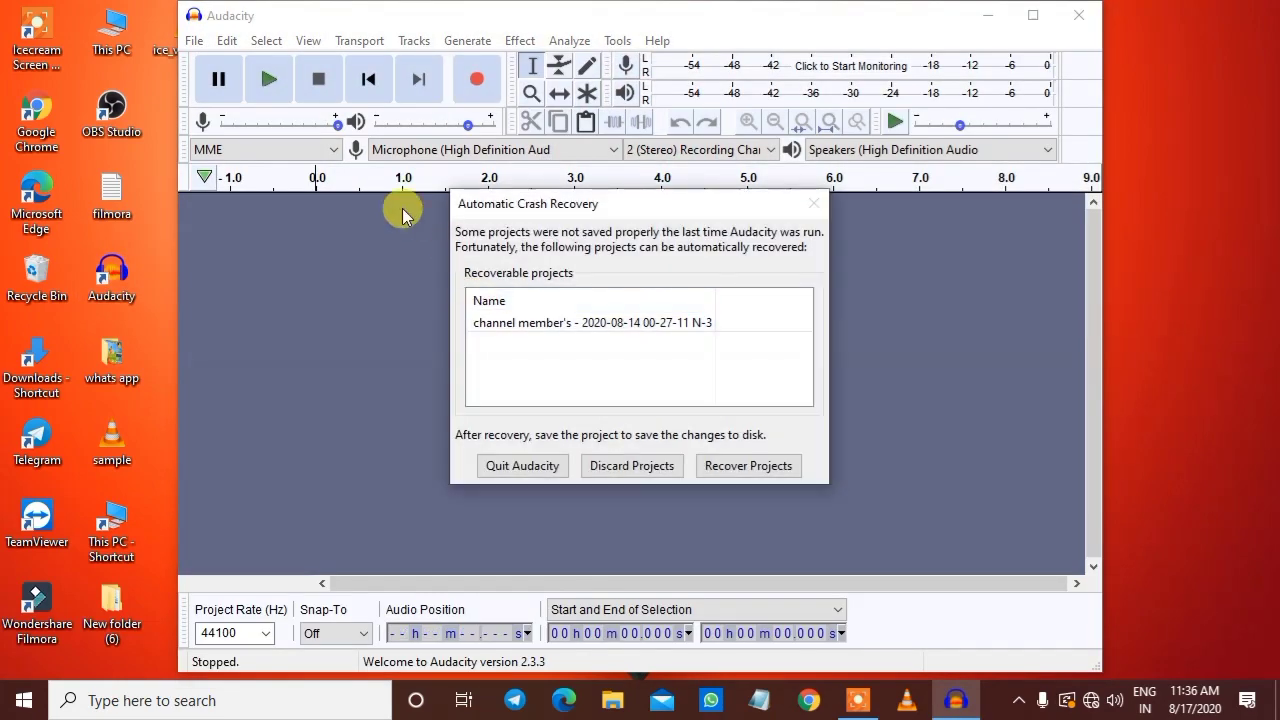
left_click(655, 466)
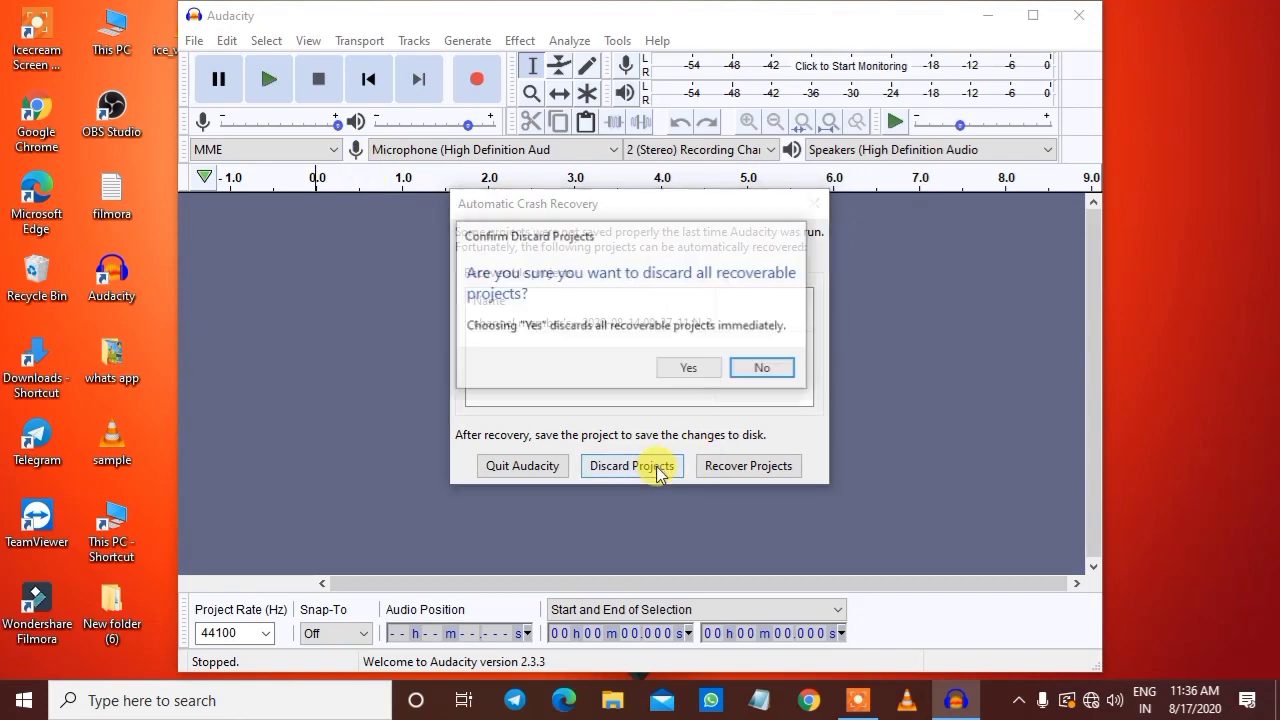
left_click(678, 369)
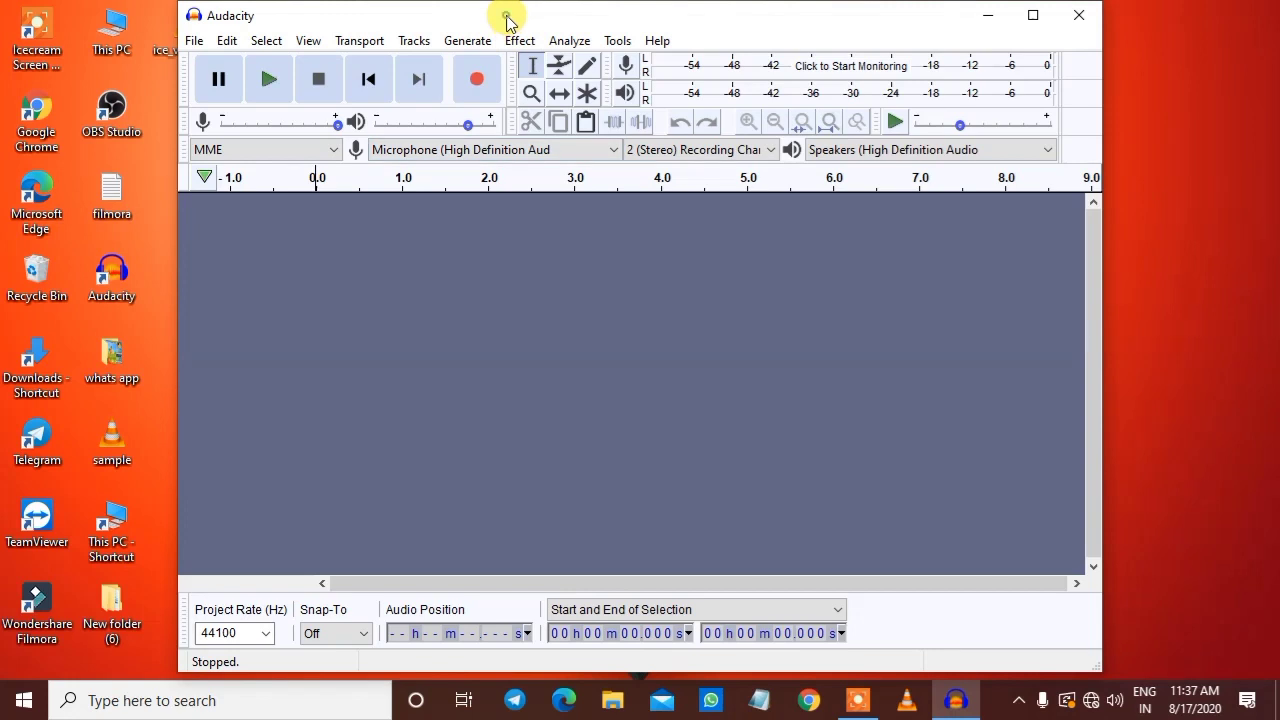
Step: Import the sample file from the desktop into the empty Audacity project and play the recording
left_click_drag(507, 20, 584, 37)
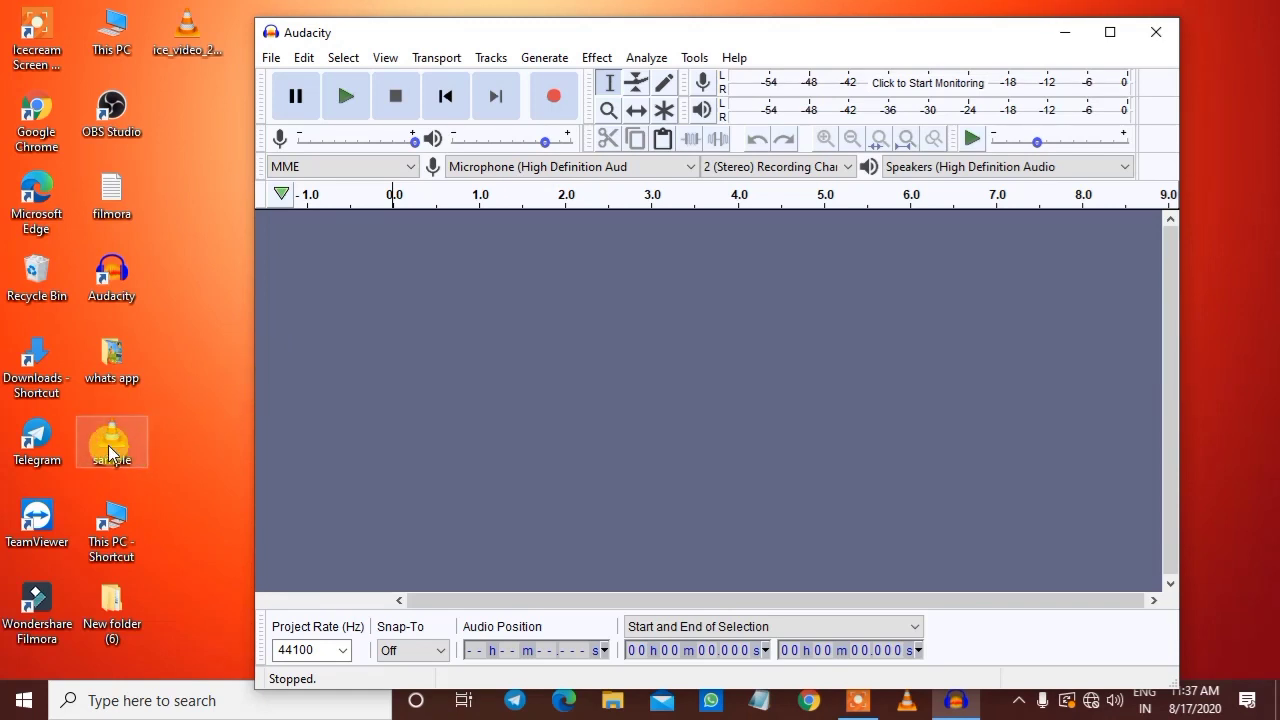
mouse_move(106, 437)
left_mouse_down()
mouse_move(120, 443)
mouse_move(334, 346)
mouse_move(284, 400)
mouse_move(116, 447)
left_mouse_up()
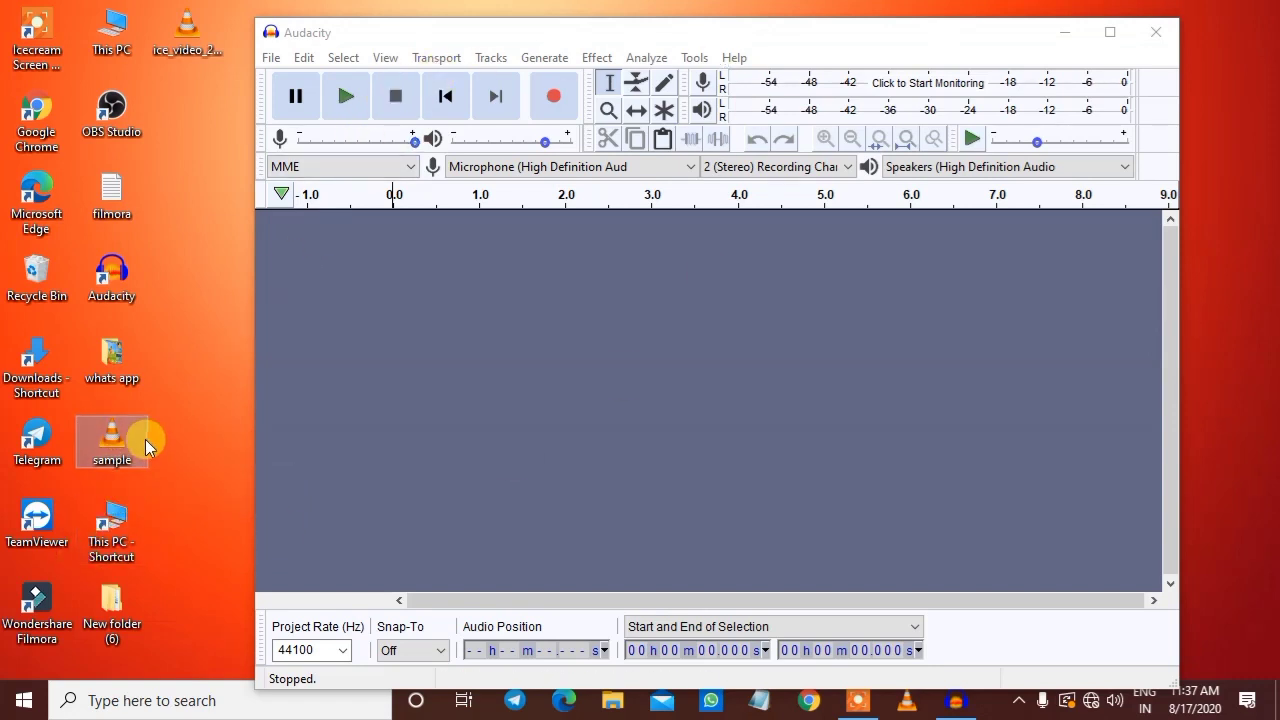
left_click_drag(140, 440, 420, 345)
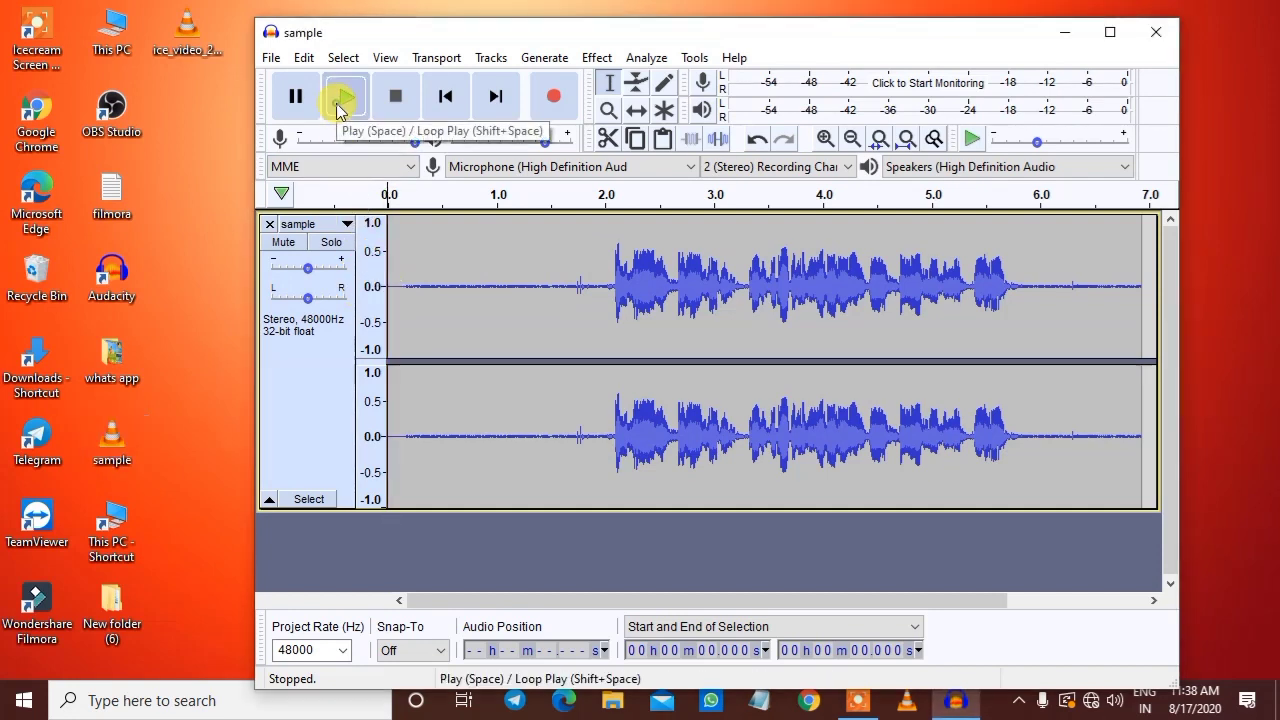
left_click(337, 104)
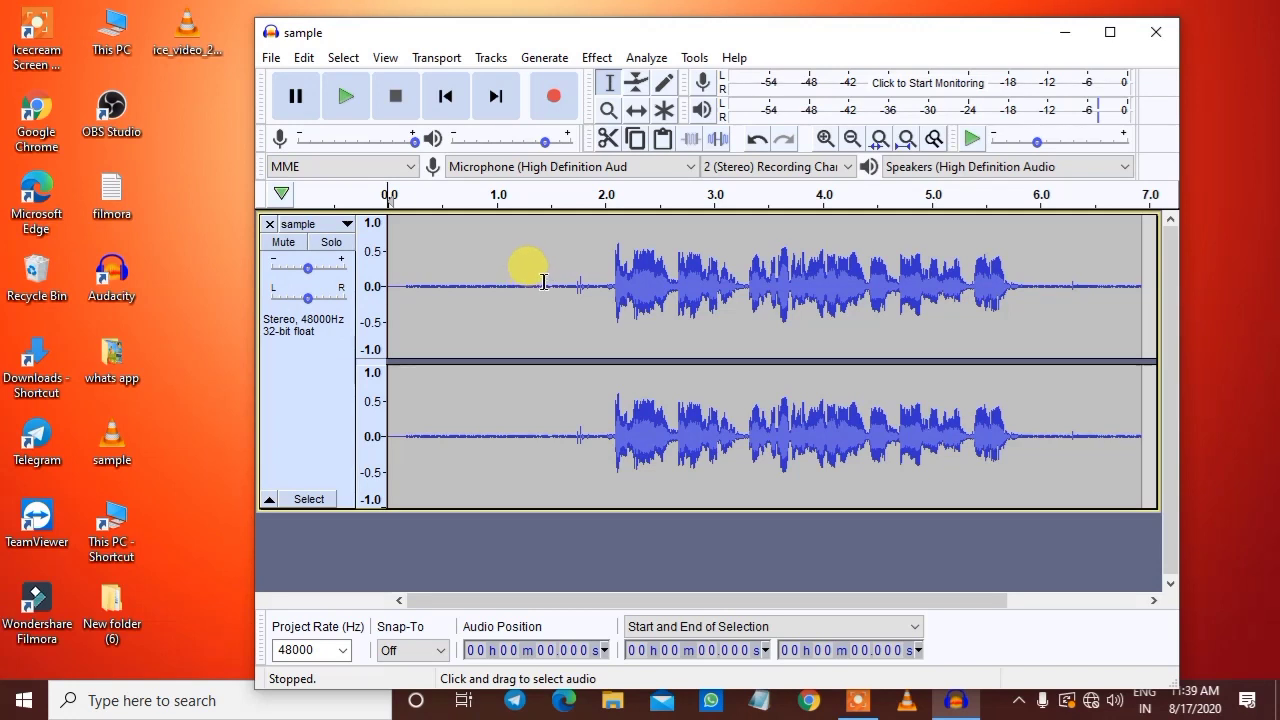
Step: Select the quiet section from about 1.02 to 1.44 seconds and capture its noise profile for Noise Reduction
left_click_drag(543, 282, 497, 278)
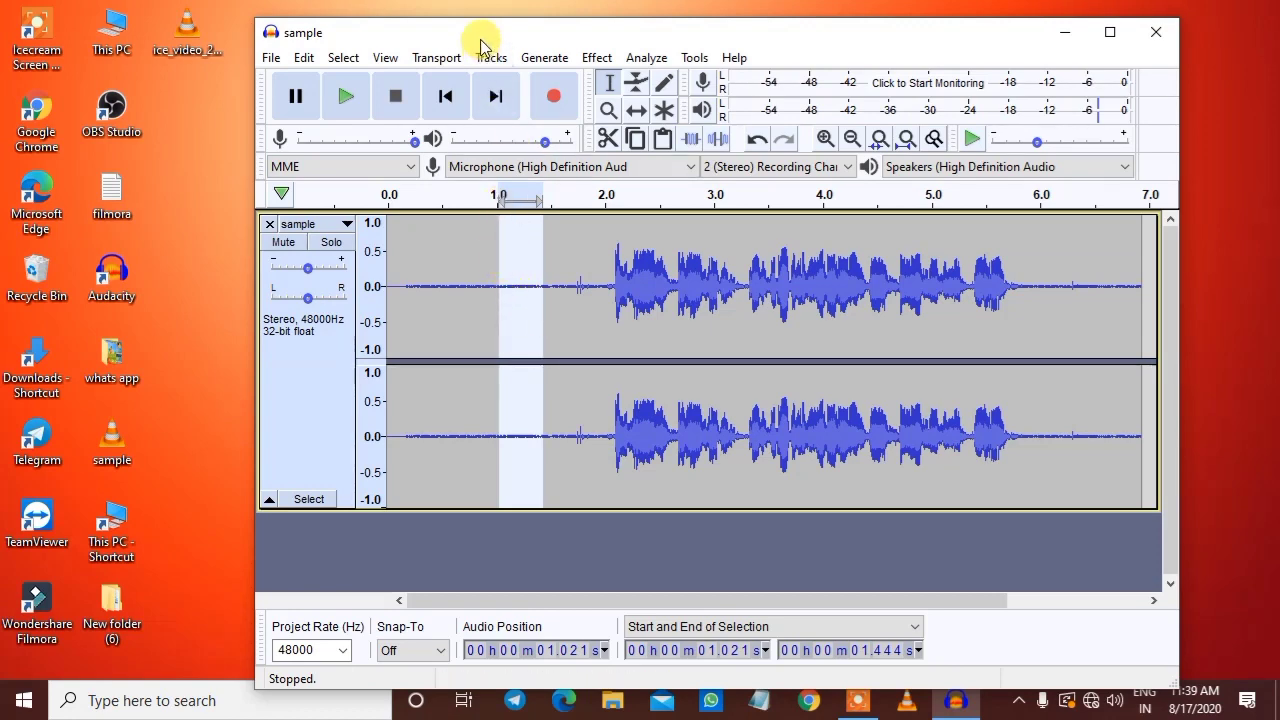
left_click(595, 60)
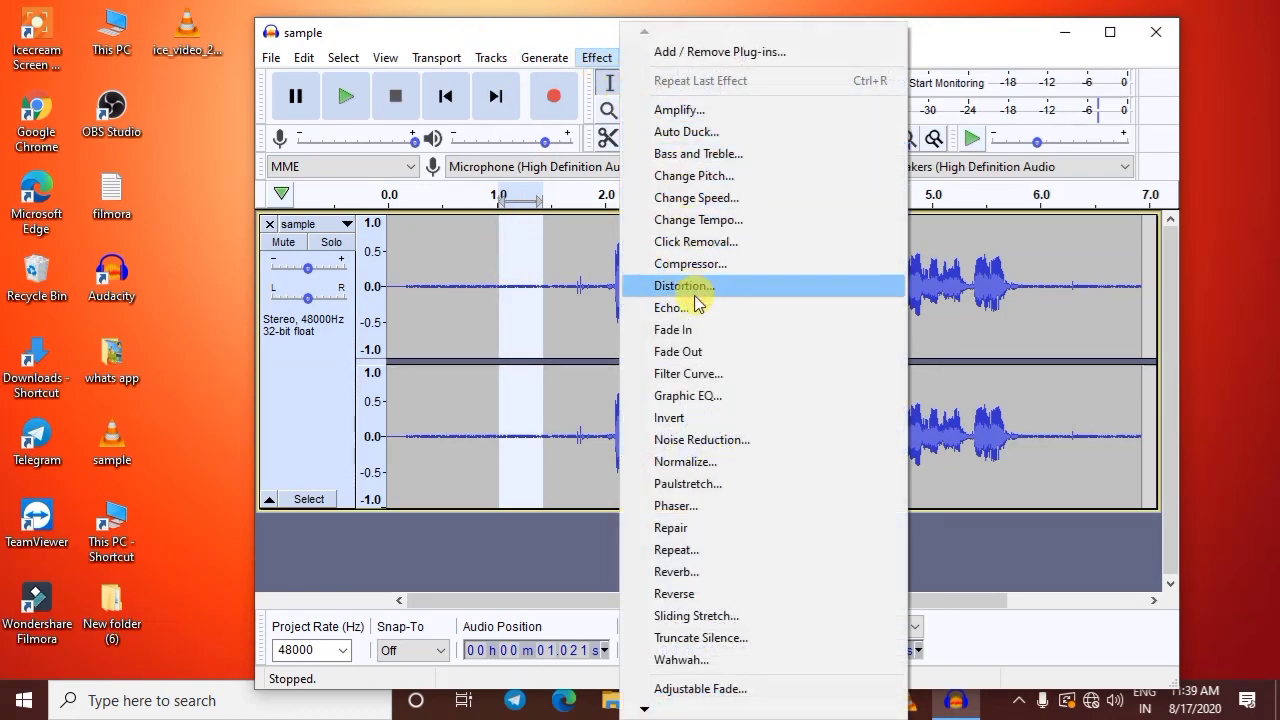
left_click(718, 448)
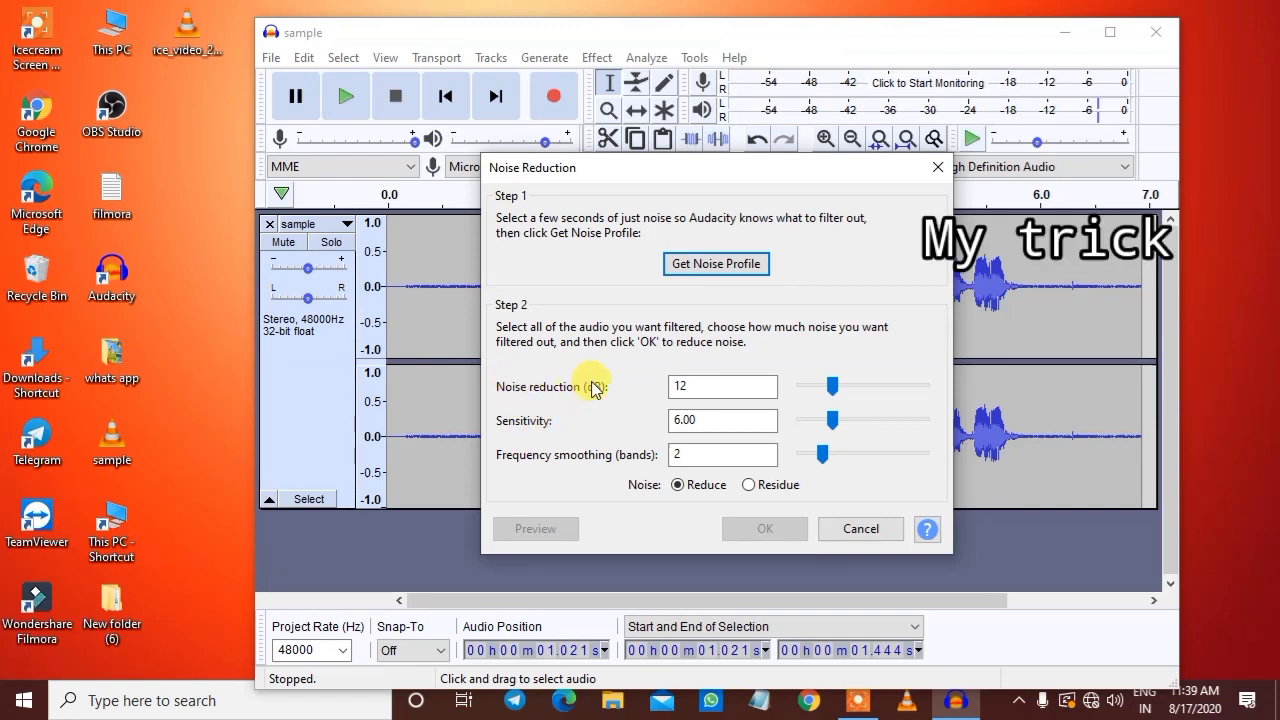
double_click(686, 397)
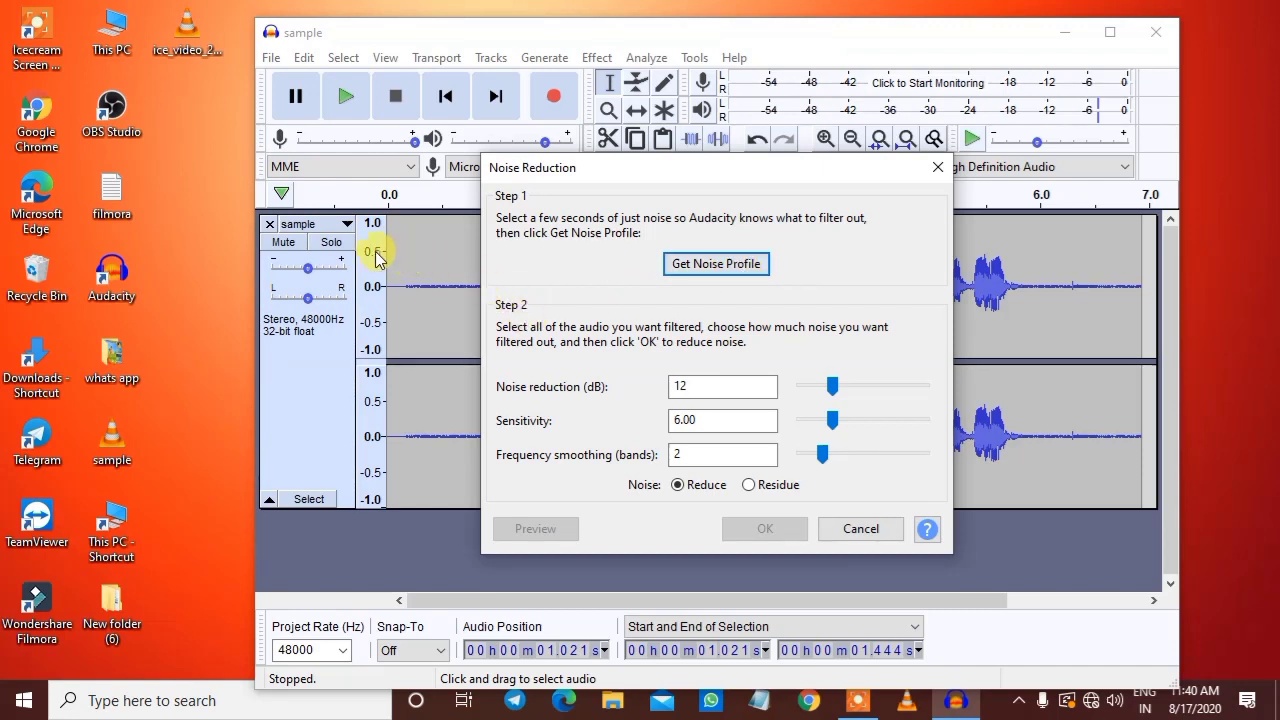
left_click(695, 266)
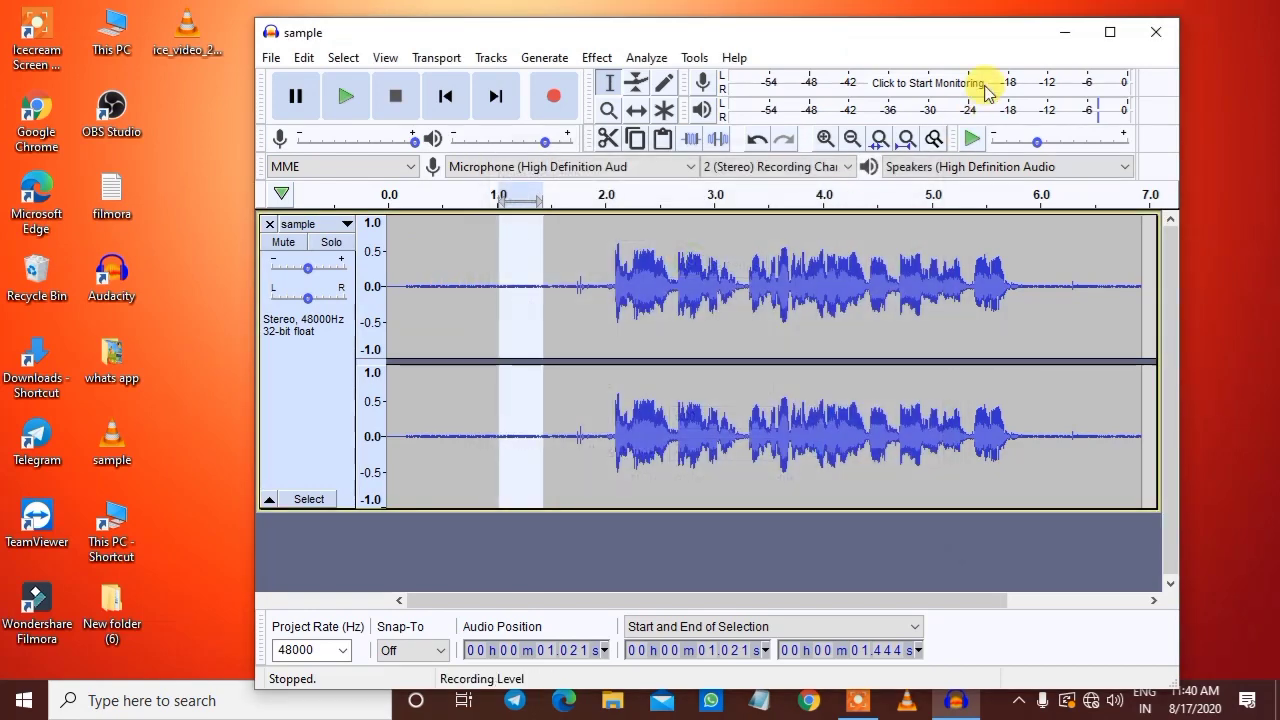
Step: Maximize the project window and capture the noise profile again from the selected quiet section
left_click(1110, 32)
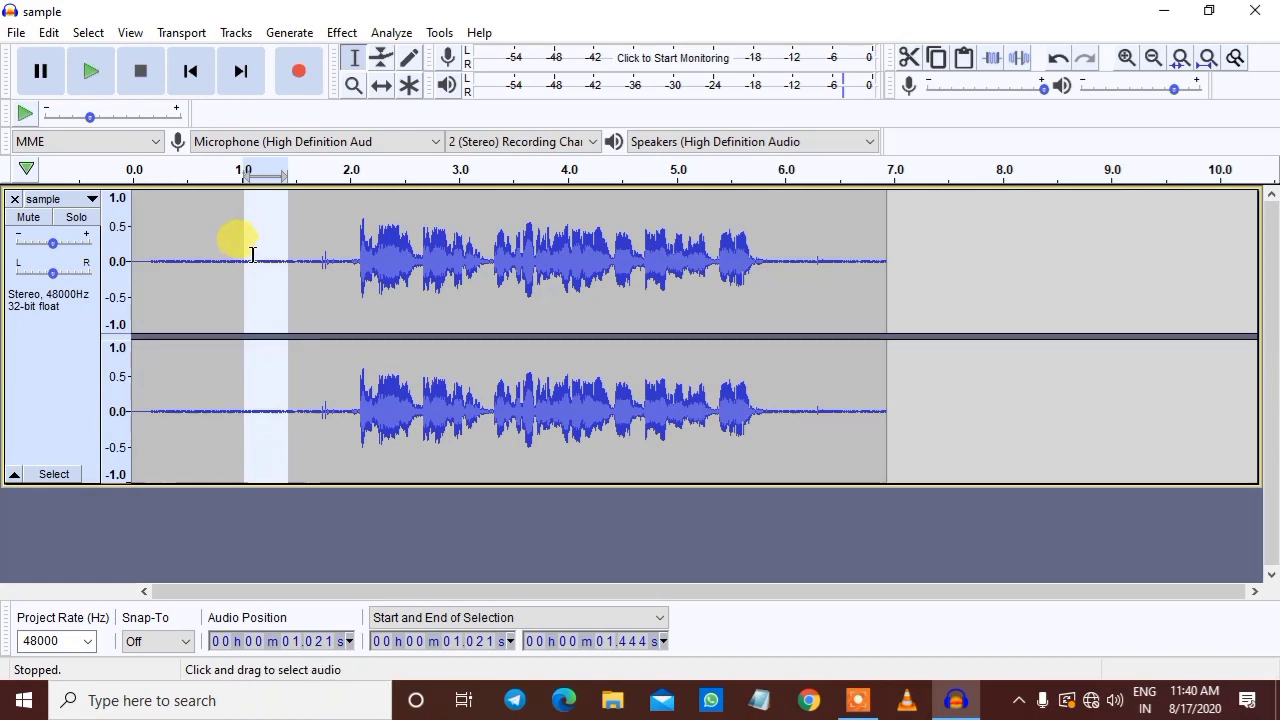
left_click(343, 33)
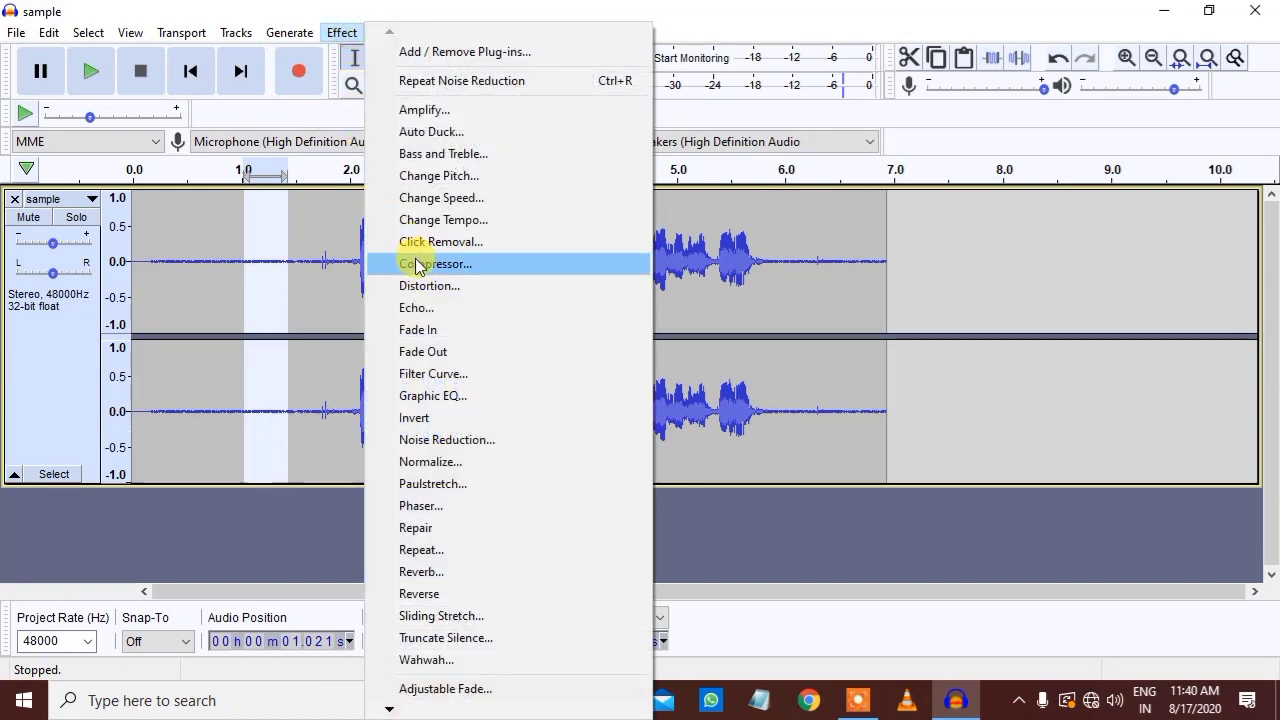
left_click(440, 441)
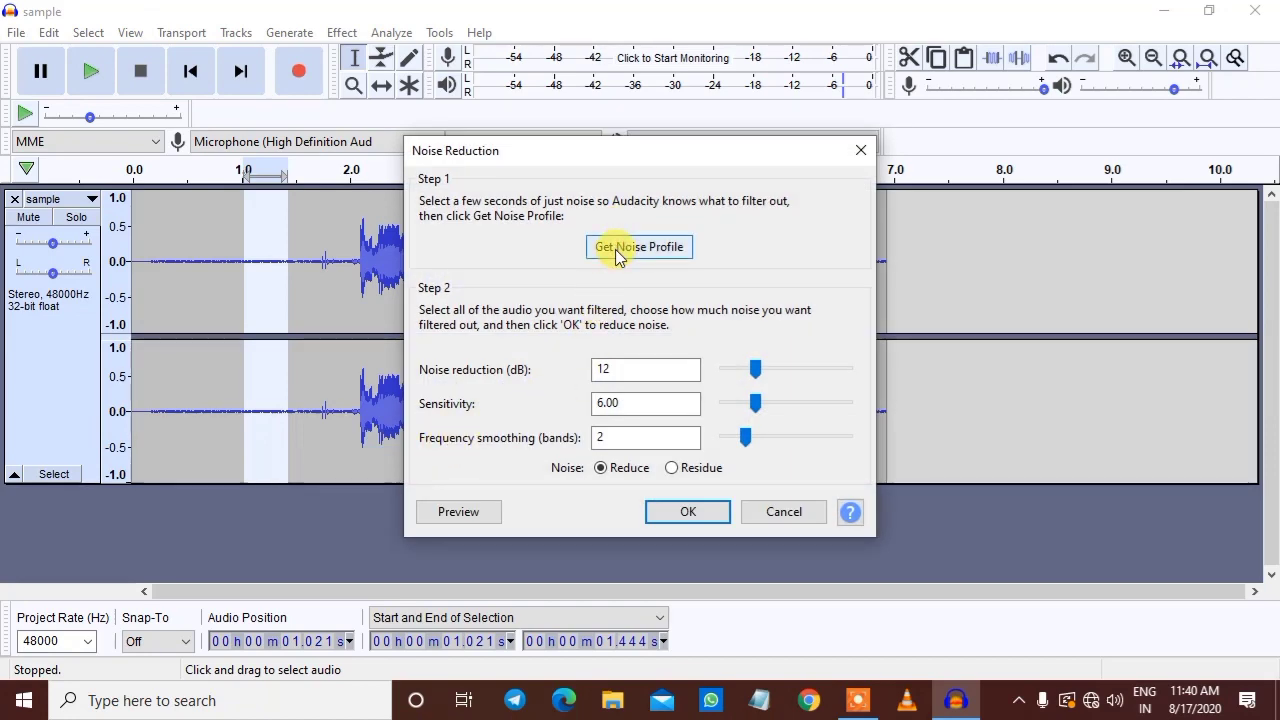
left_click(617, 252)
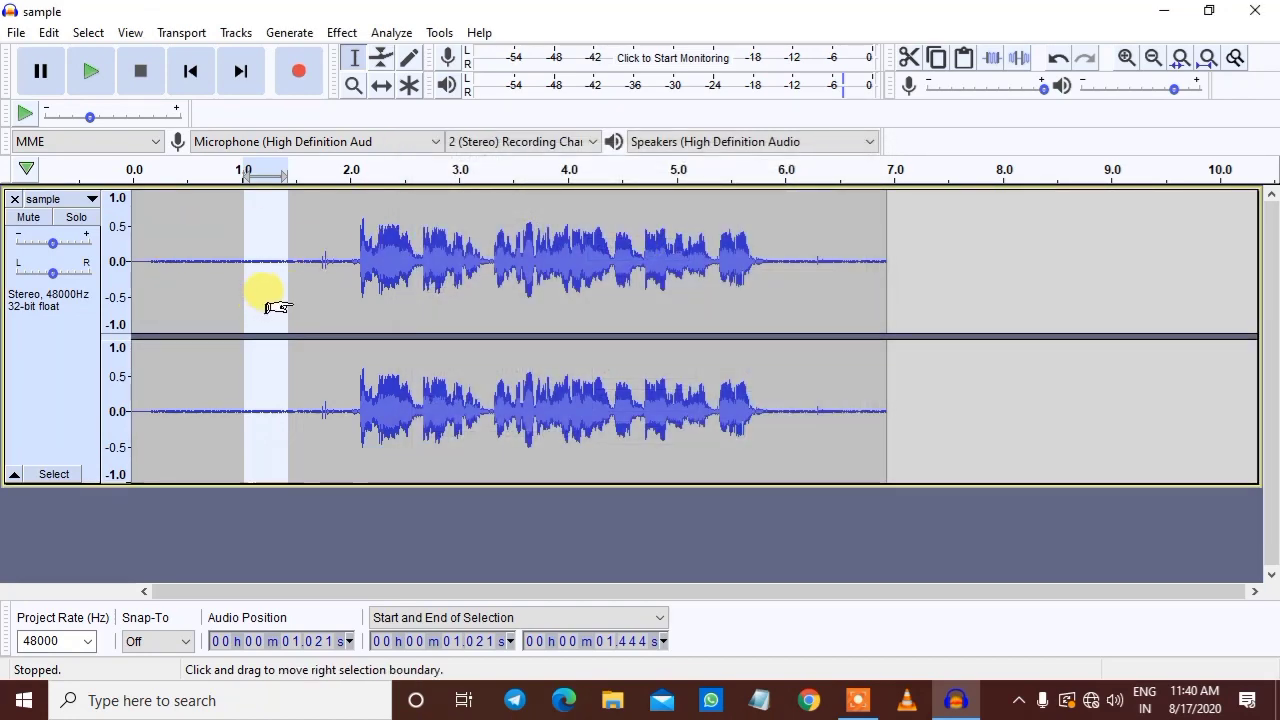
Step: Select the entire sample track and apply Noise Reduction with the settings already in the dialog
double_click(200, 245)
double_click(200, 245)
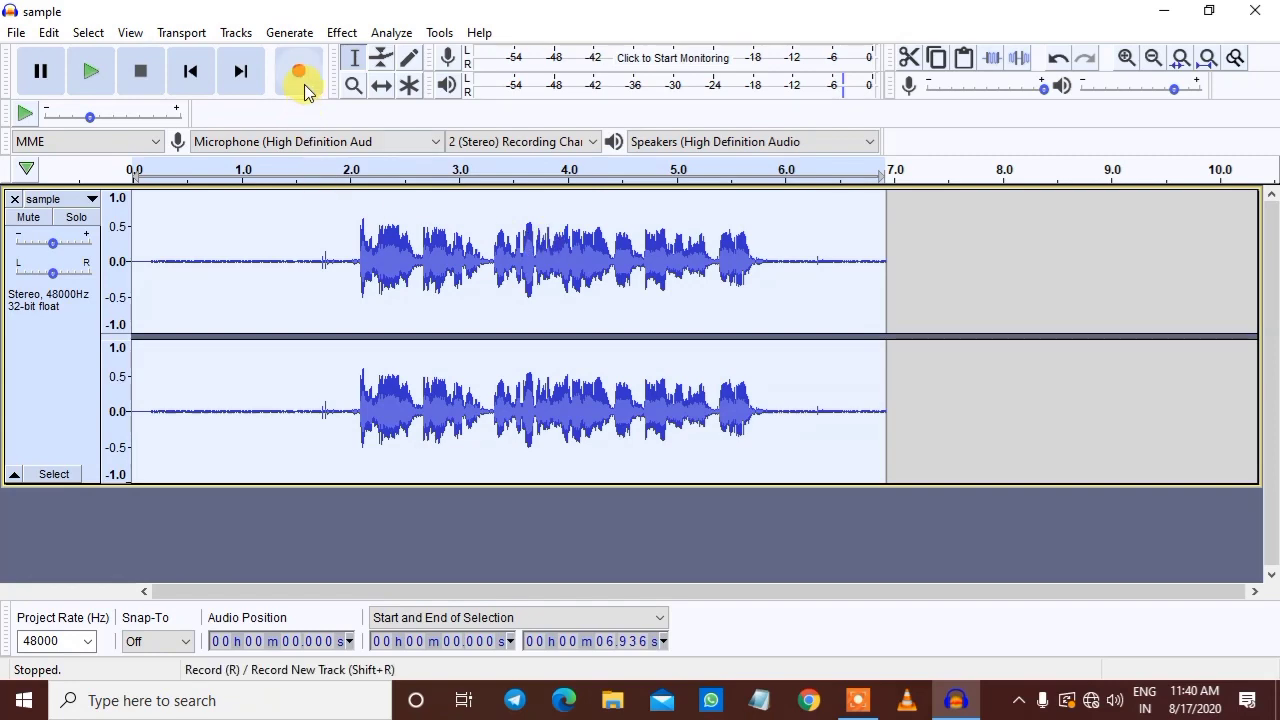
left_click(340, 33)
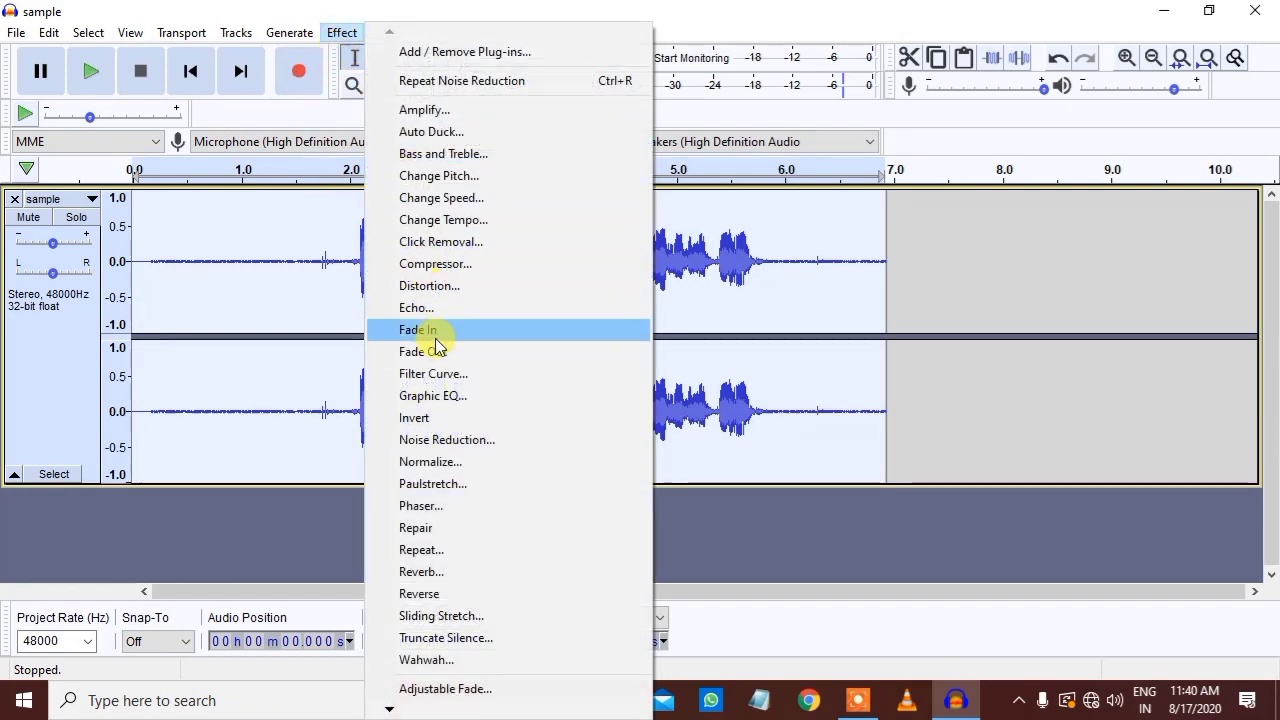
left_click(450, 440)
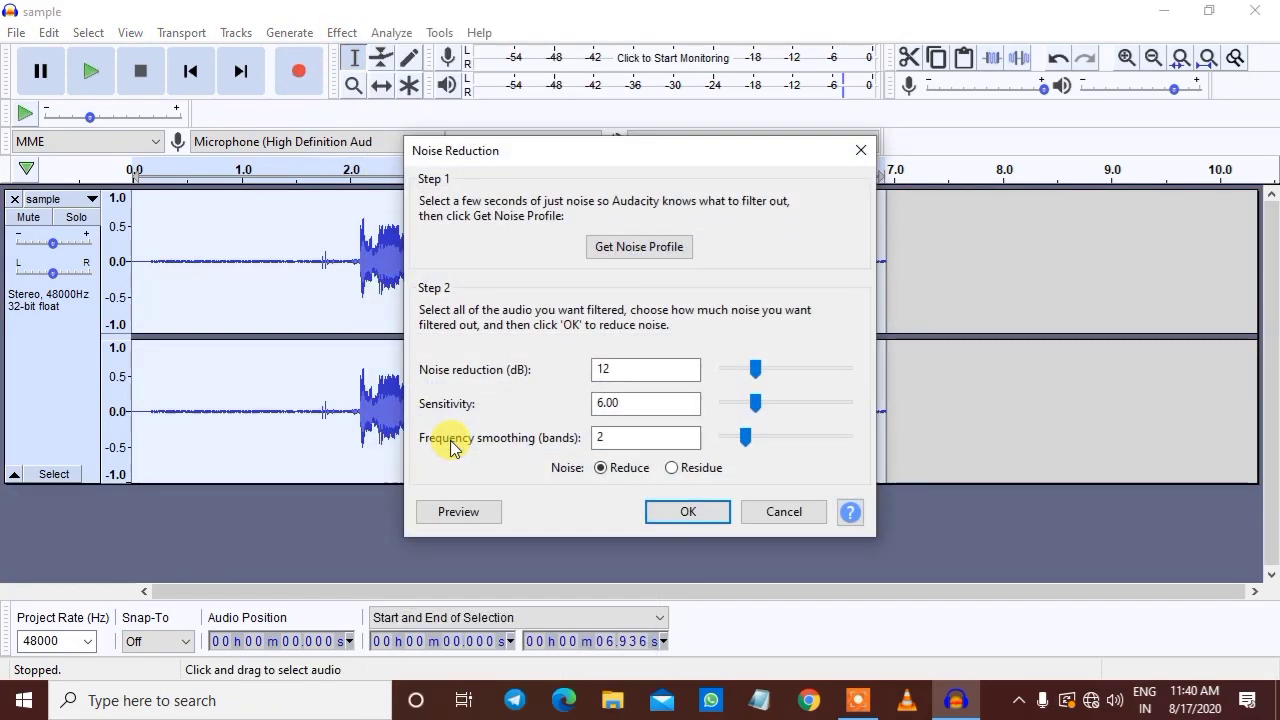
left_click(688, 512)
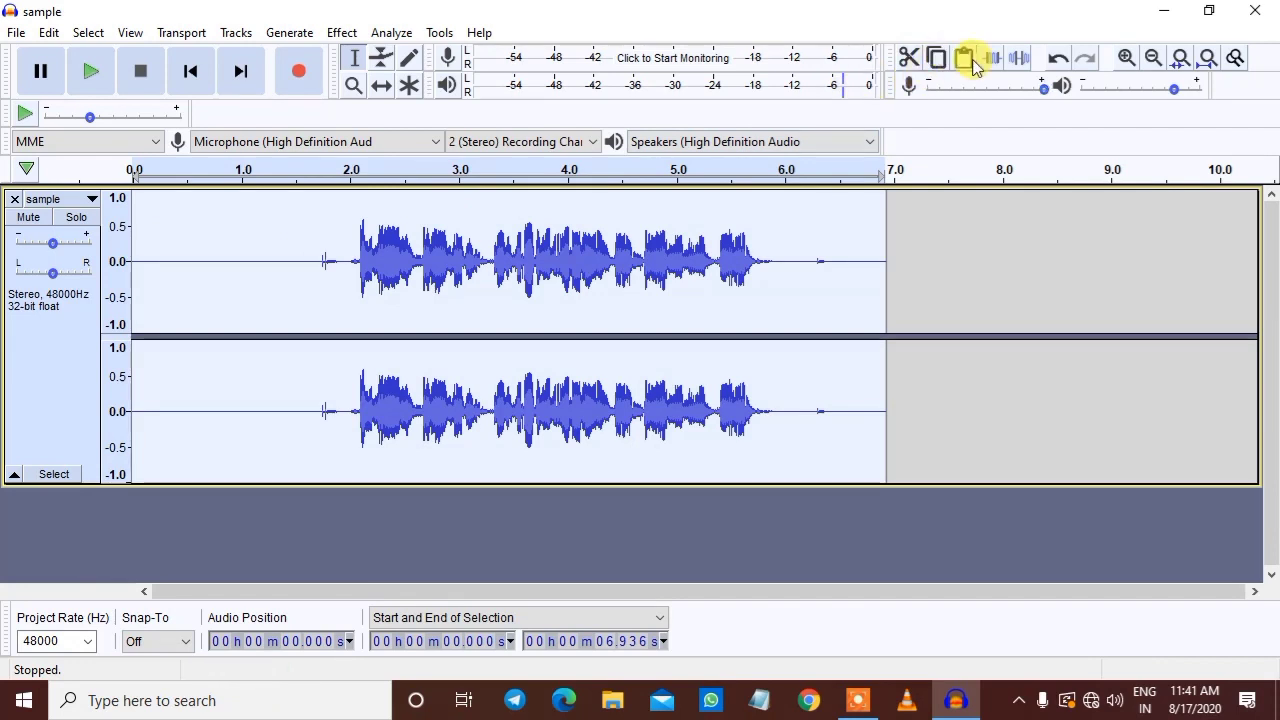
Step: Undo and redo the noise reduction to compare the waveforms, and play the cleaned recording
left_click(1057, 58)
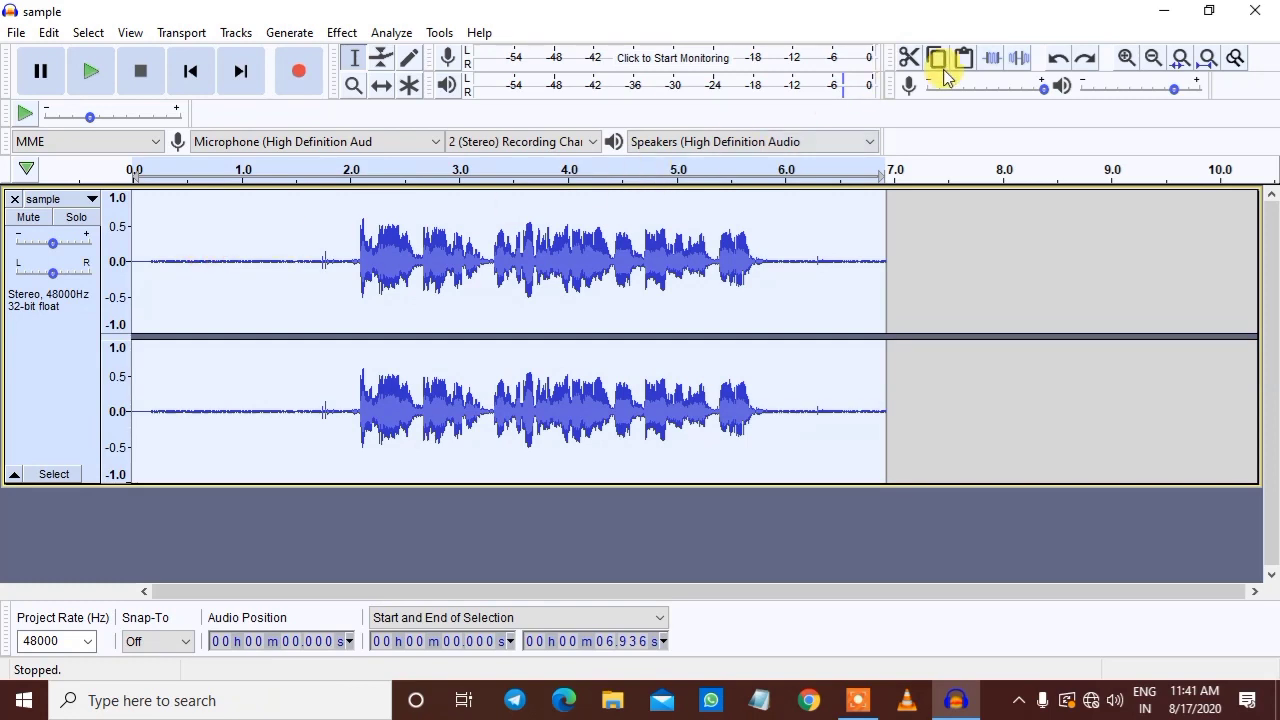
left_click(1088, 58)
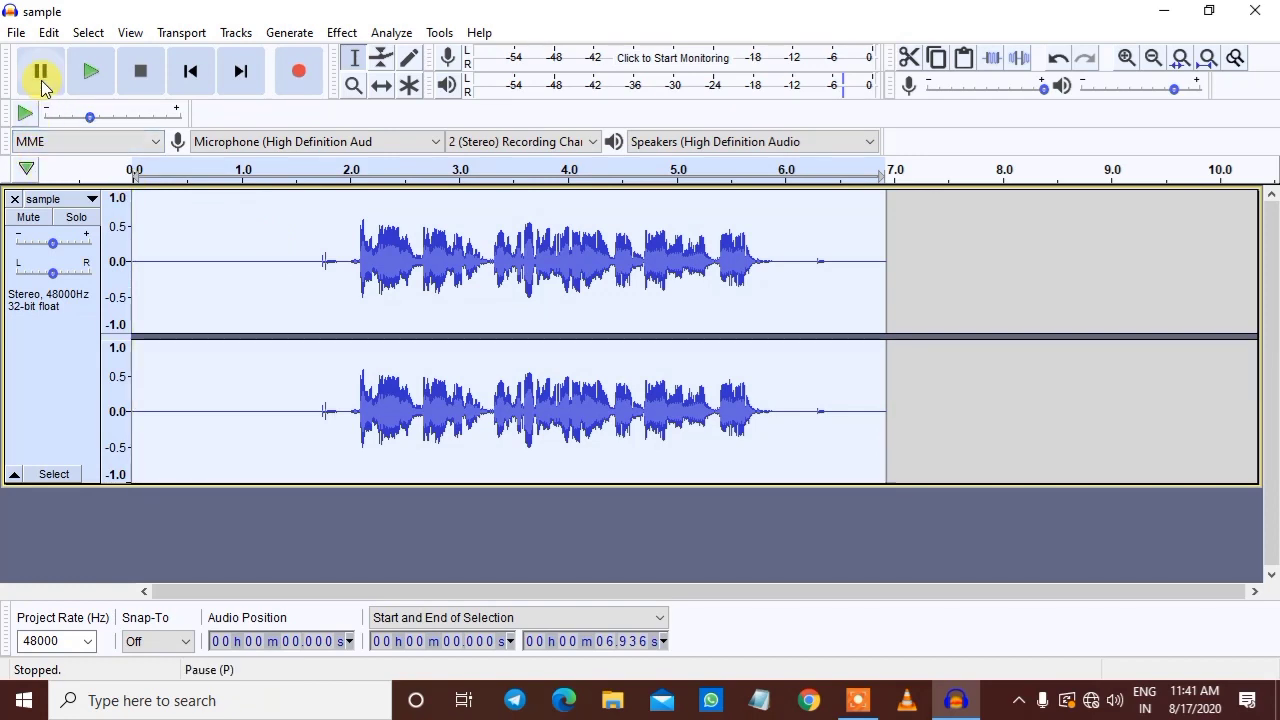
left_click(91, 73)
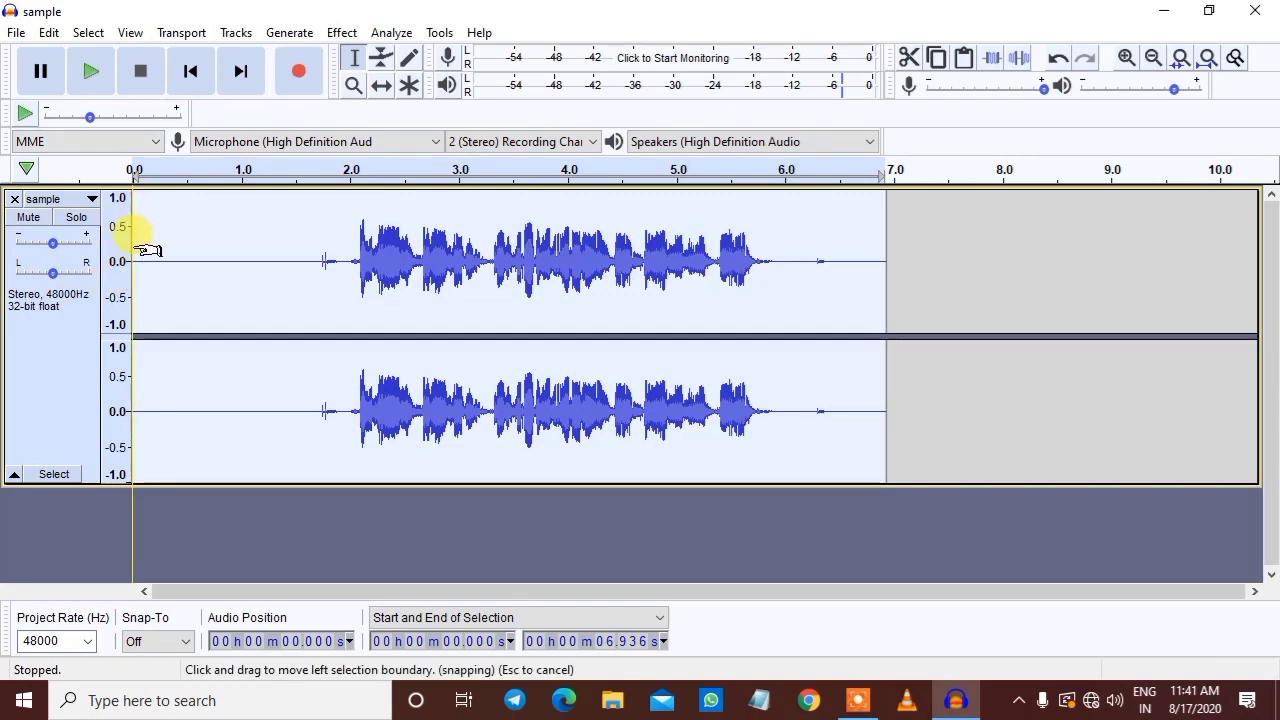
Step: Select the quiet section from about 1.18 to 1.61 seconds and capture a new noise profile from it
left_click(301, 262)
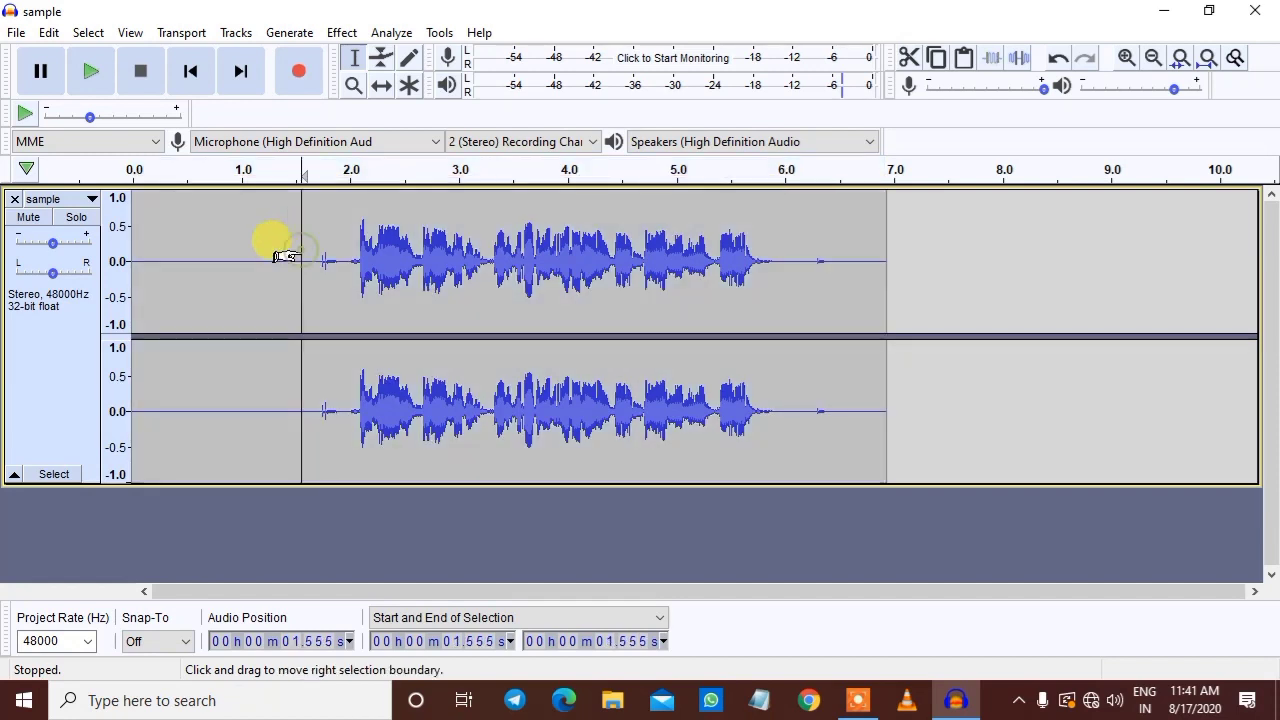
left_click_drag(306, 262, 260, 263)
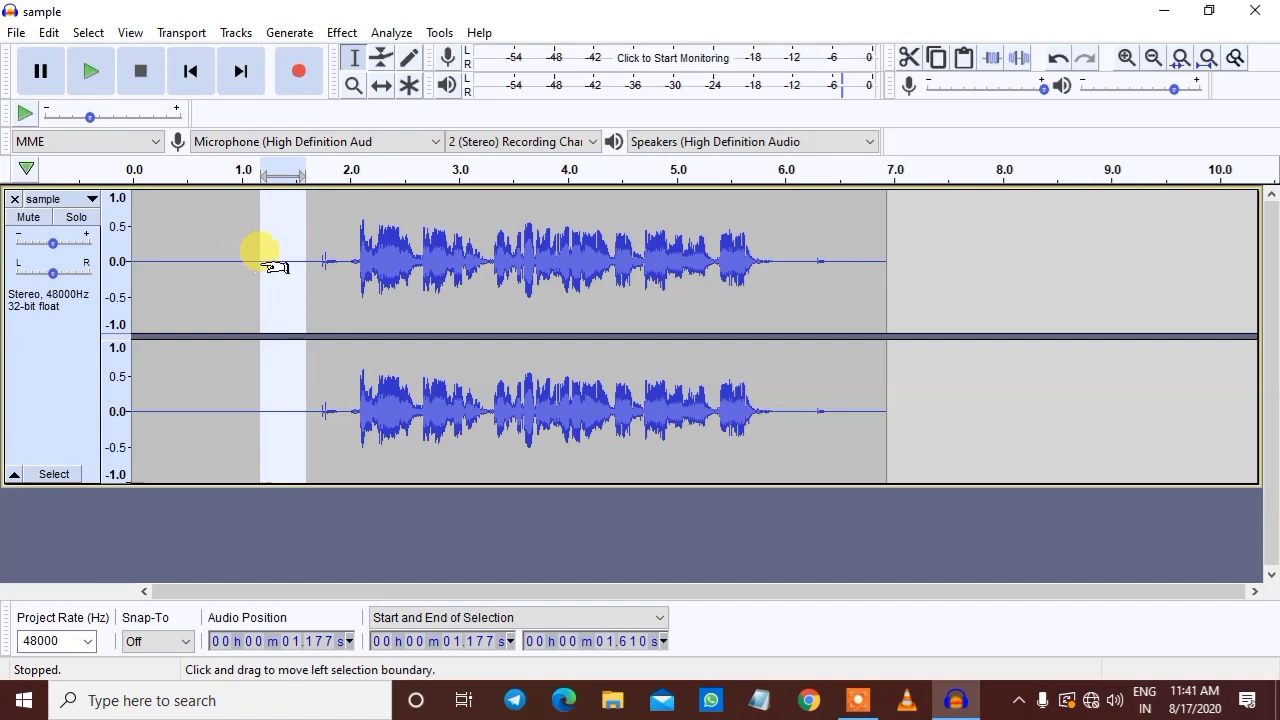
left_click(340, 33)
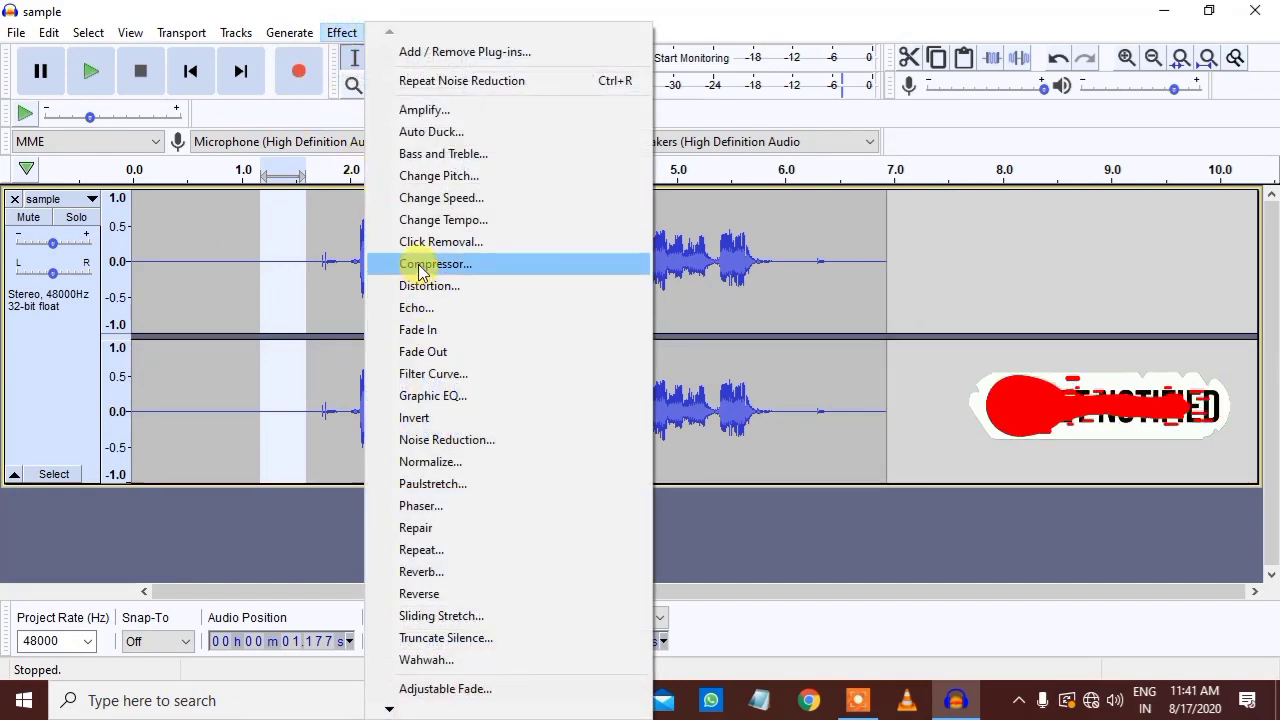
left_click(428, 442)
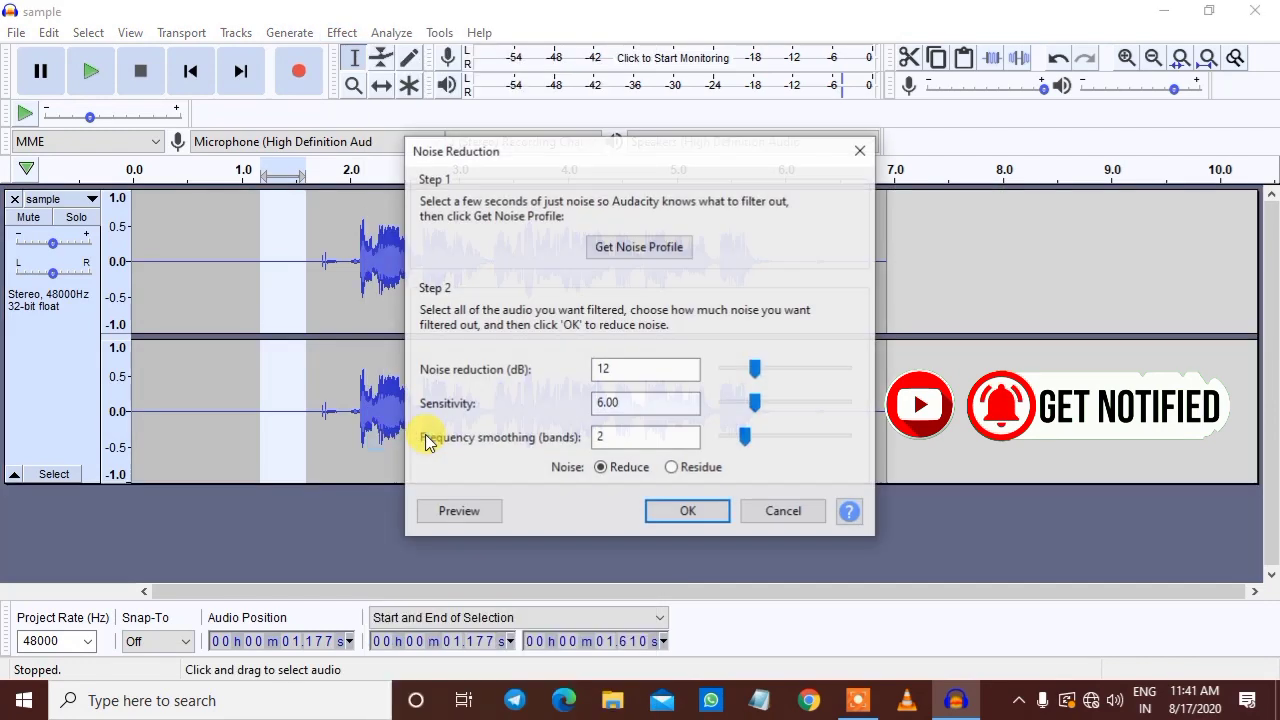
left_click(641, 250)
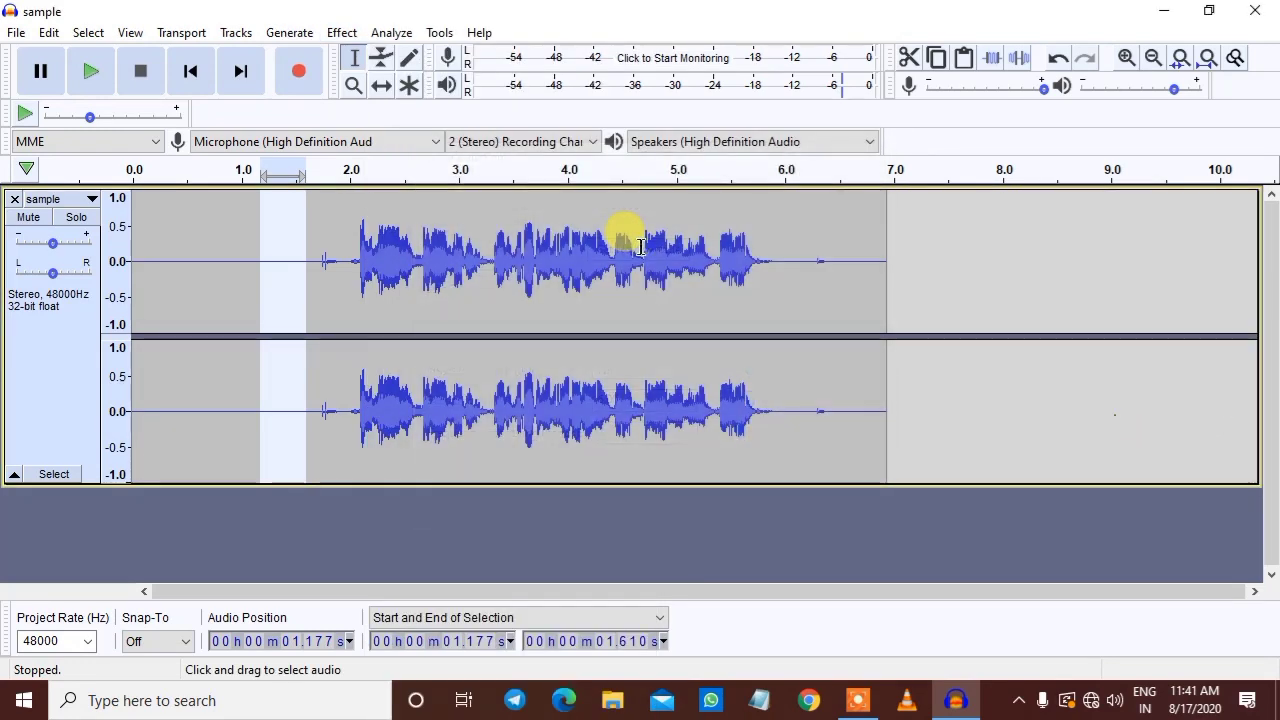
Step: Apply Noise Reduction a second time to the entire track with the existing settings and play the result
left_click(211, 250)
double_click(193, 250)
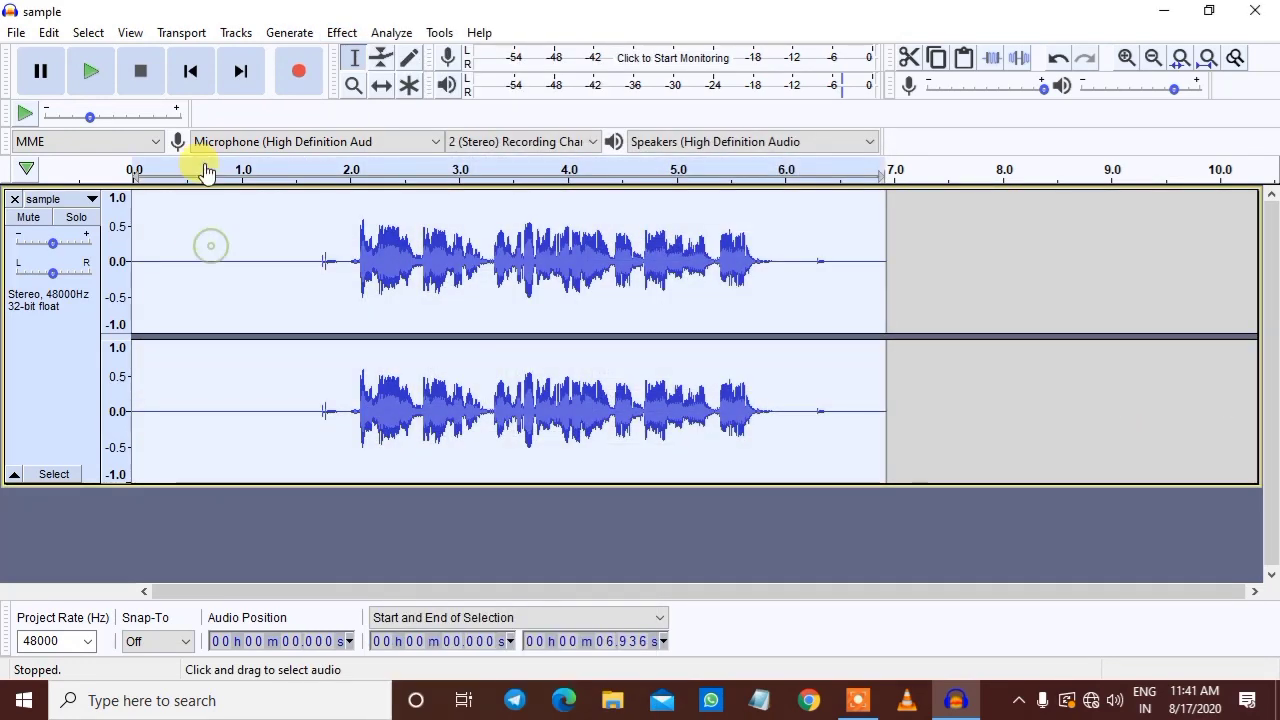
left_click(341, 32)
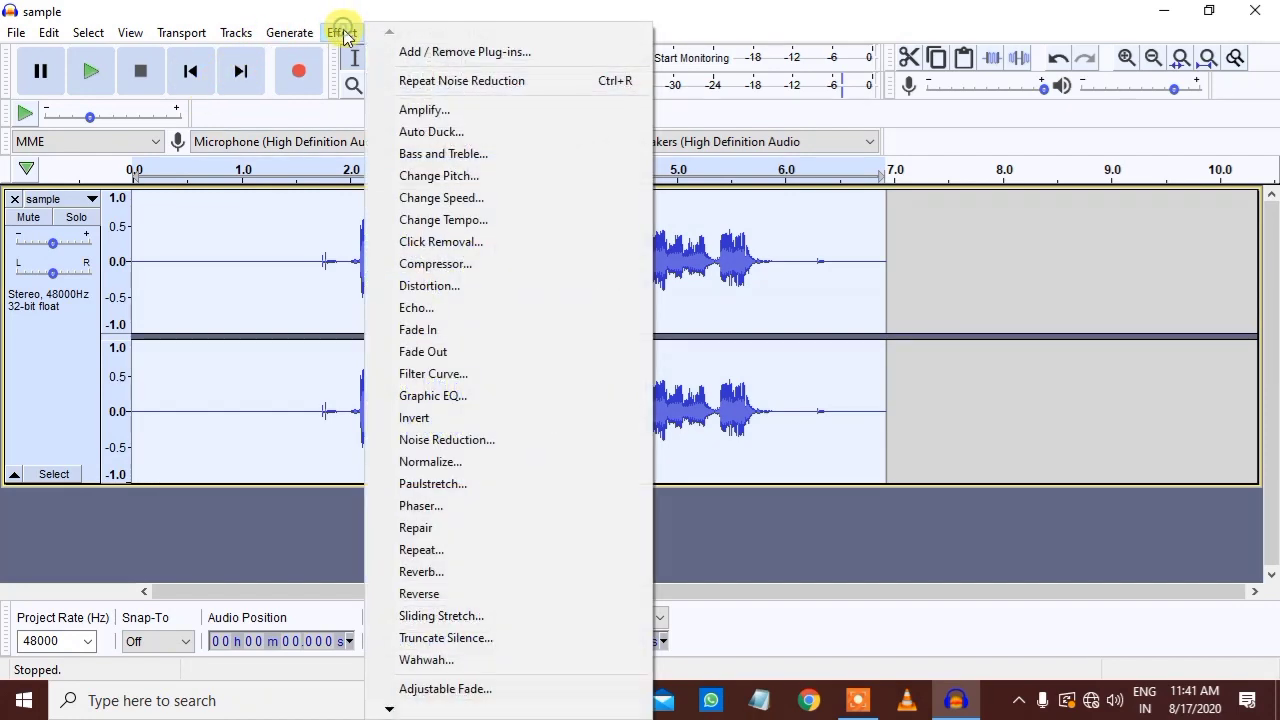
left_click(453, 440)
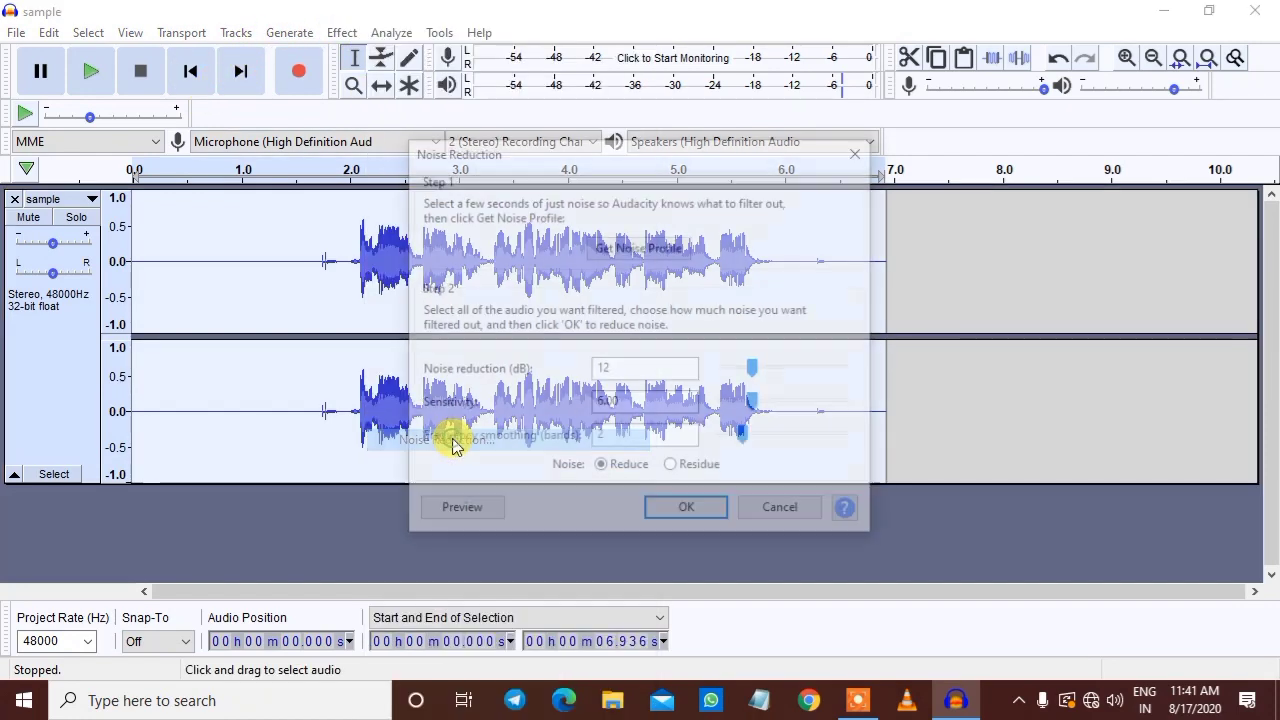
left_click(678, 514)
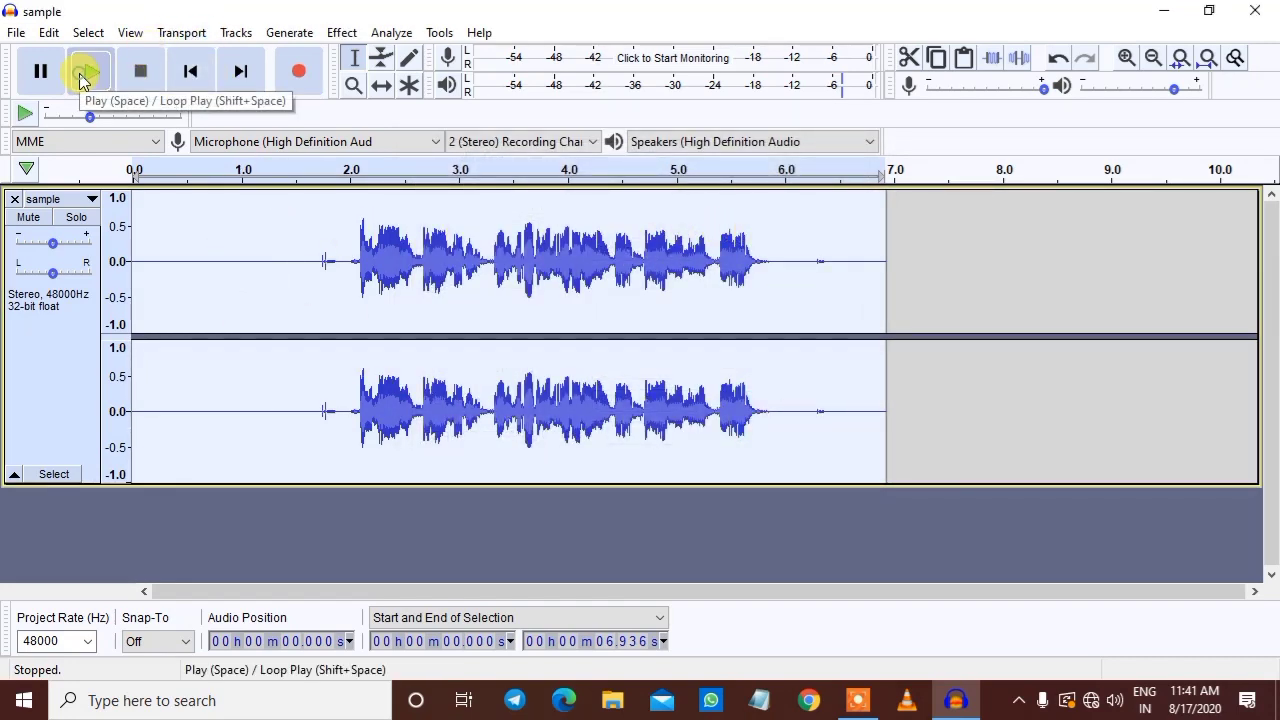
left_click(85, 72)
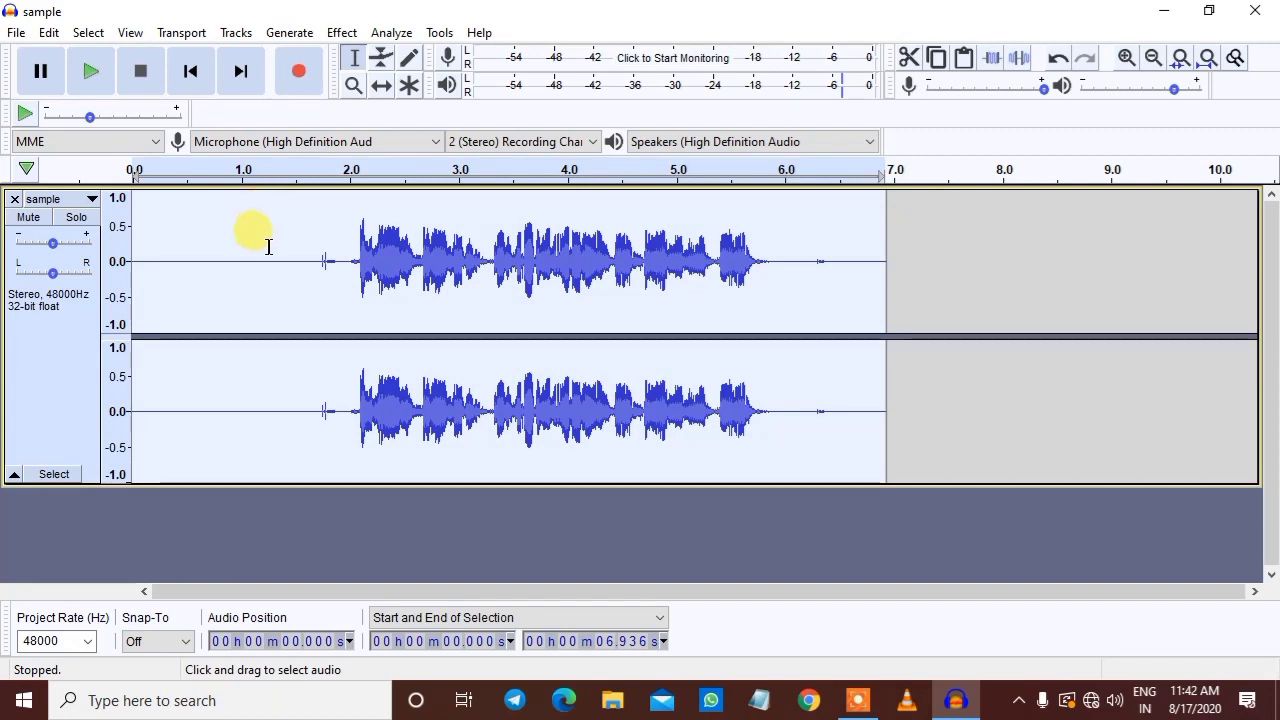
left_click(337, 33)
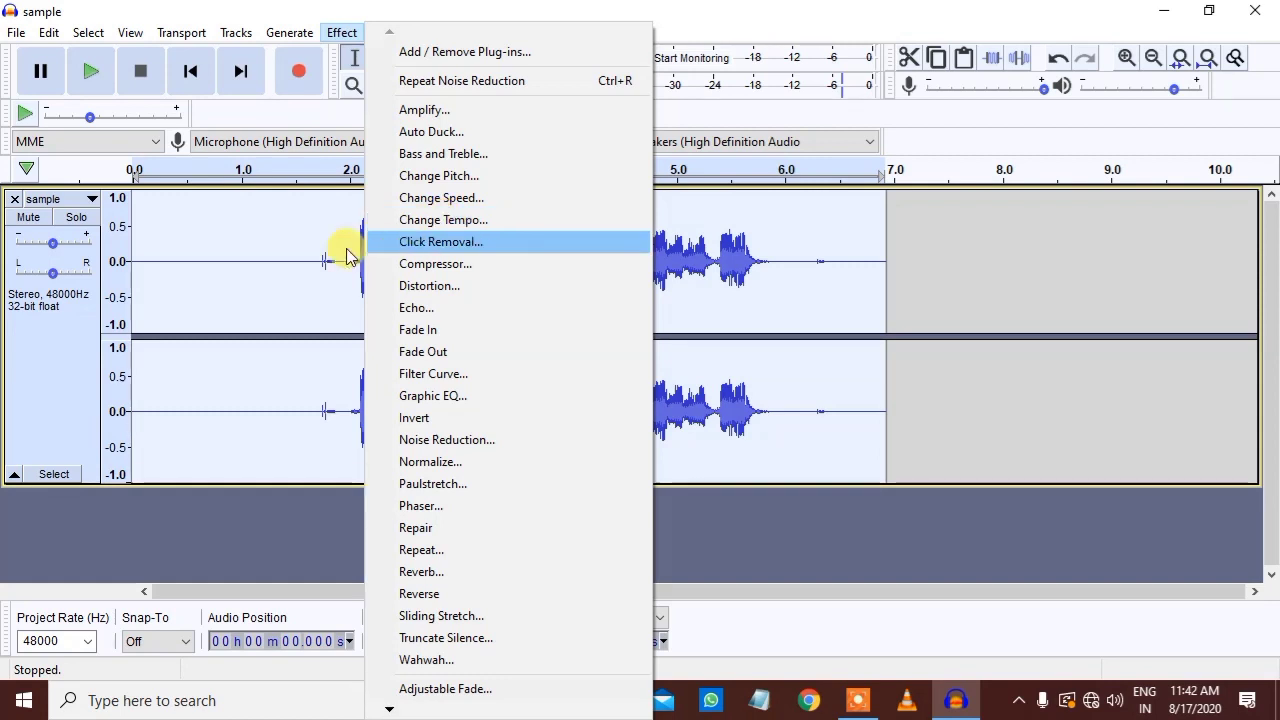
left_click(201, 230)
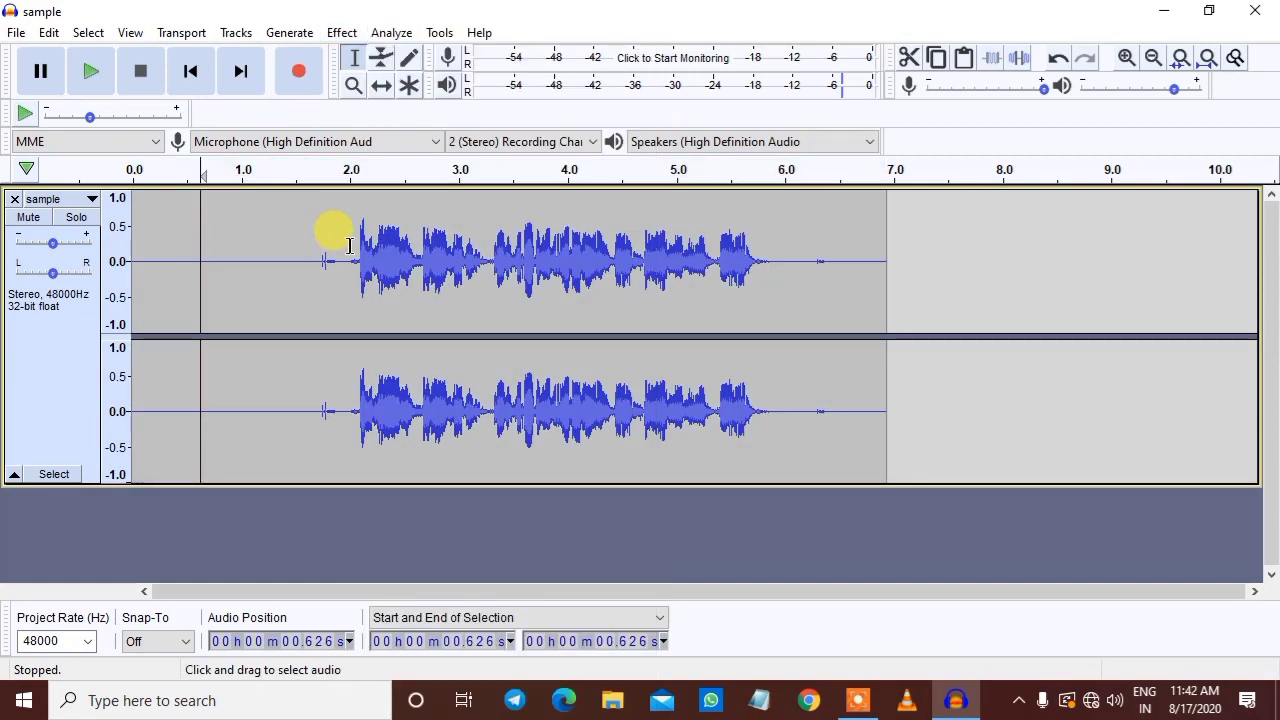